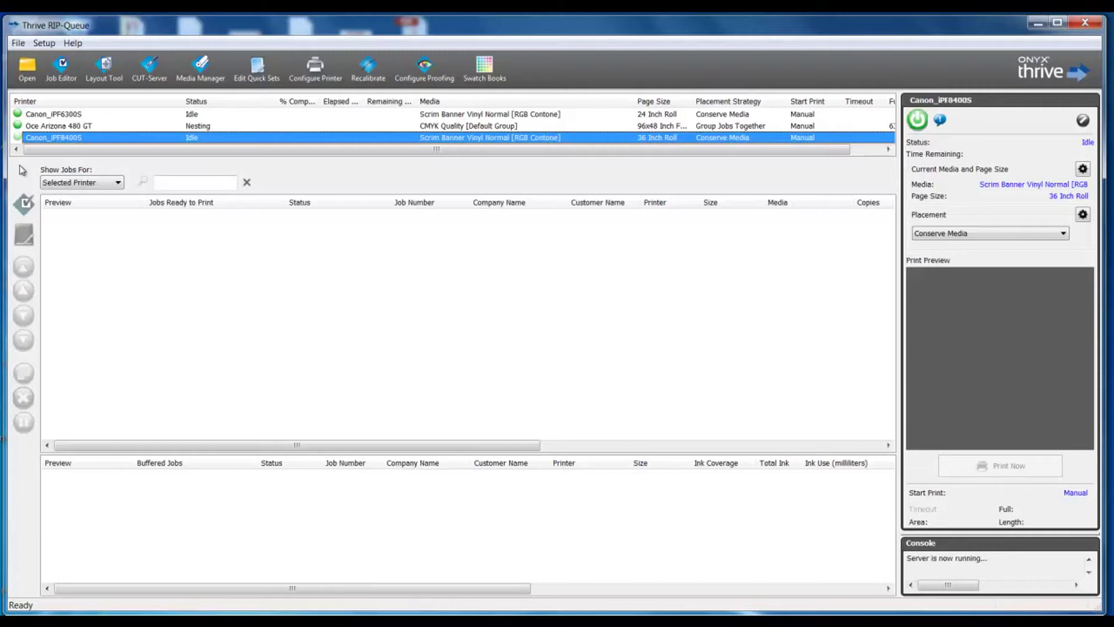
- Load City_on_a_Cliff.JPG from the sample files into the Job Editor as a new job
{"action": "left_click", "coordinate": [26, 67]}
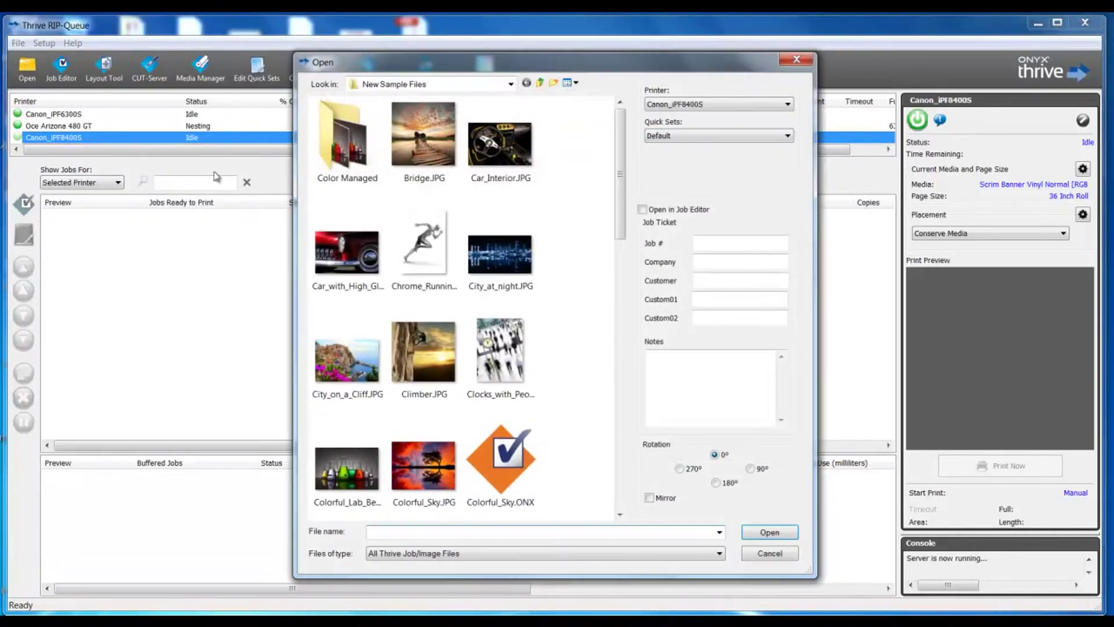
{"action": "left_click", "coordinate": [351, 346]}
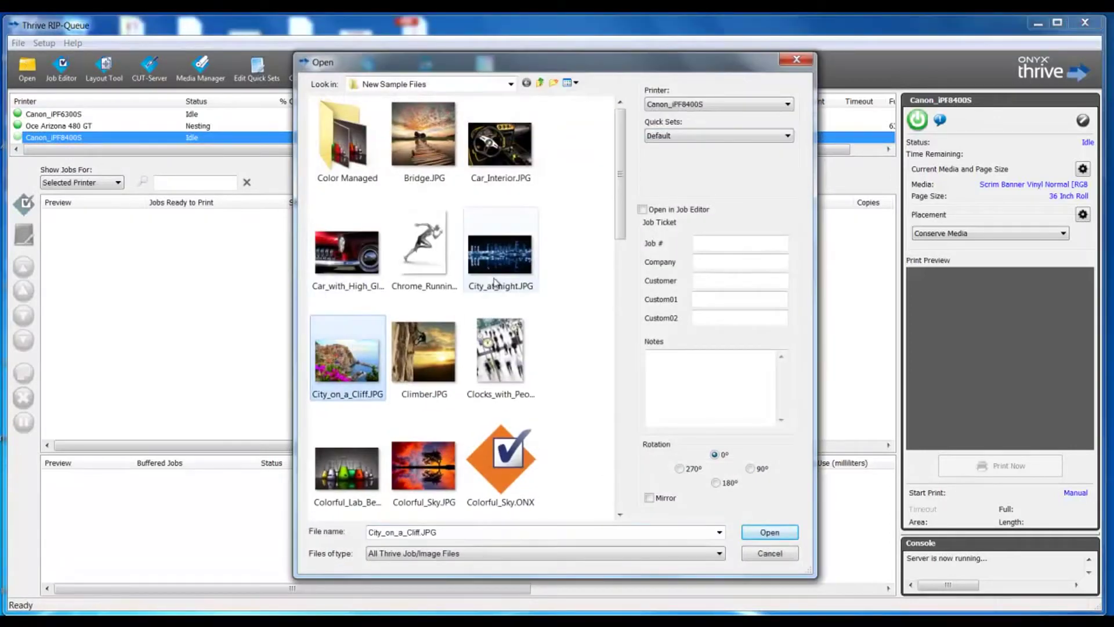
{"action": "left_click", "coordinate": [642, 210]}
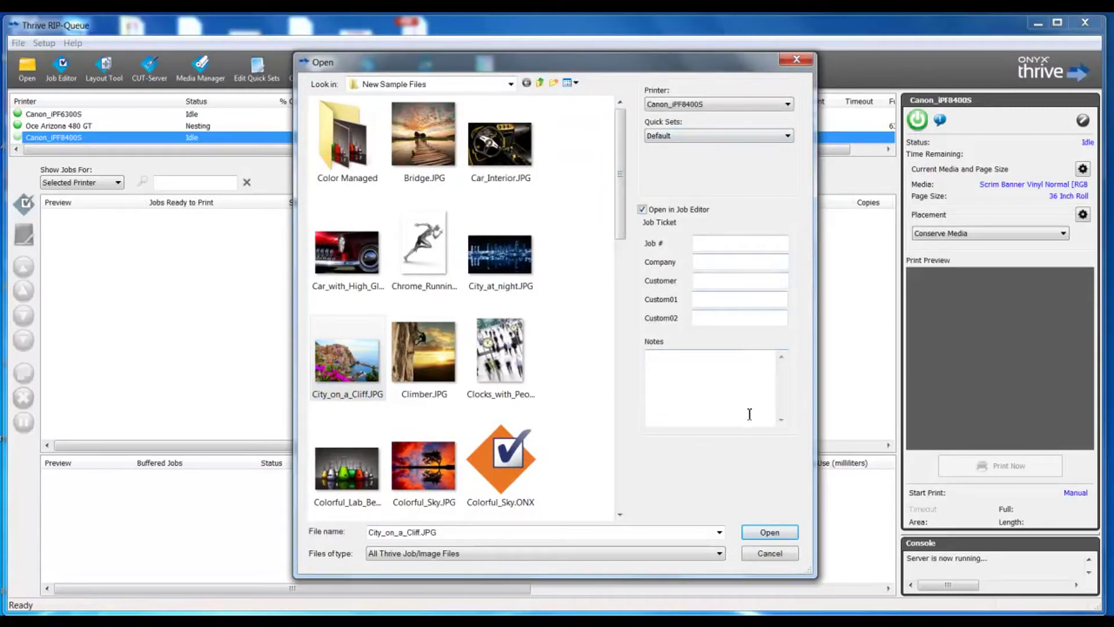
{"action": "left_click", "coordinate": [760, 532]}
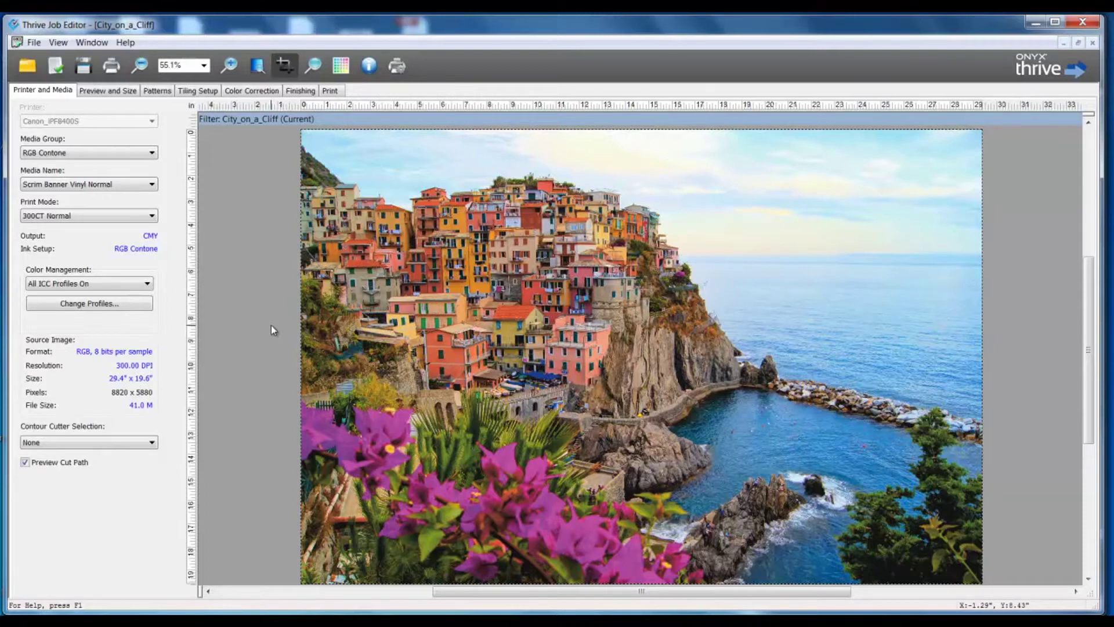
- Apply the Canvas Wrap quick set to City_on_a_Cliff and submit it to the print queue
{"action": "left_click", "coordinate": [34, 43]}
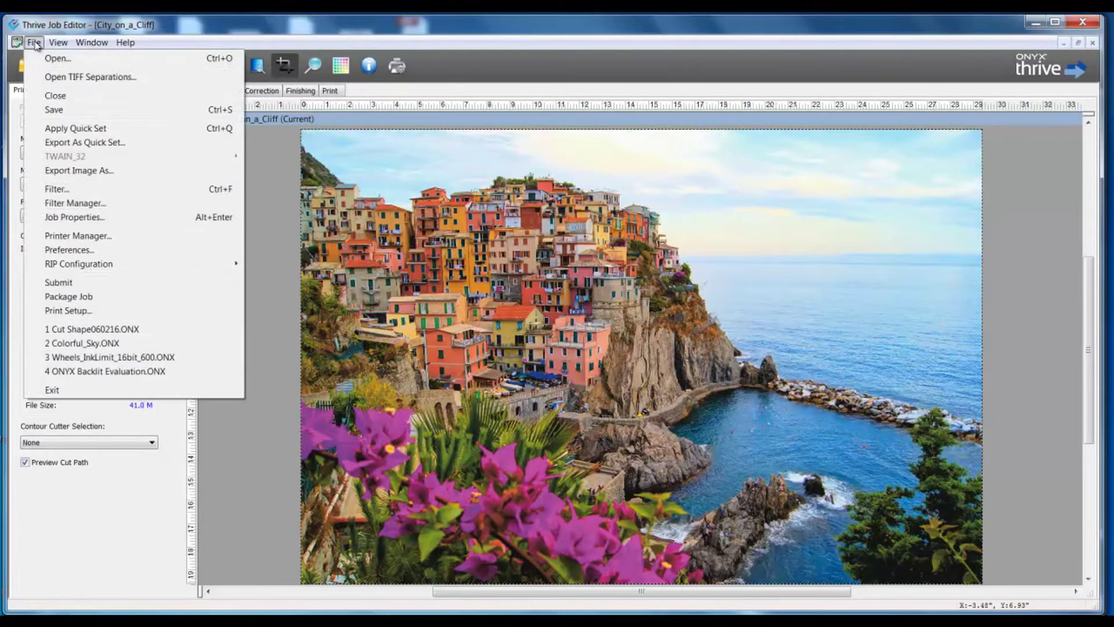
{"action": "left_click", "coordinate": [43, 130]}
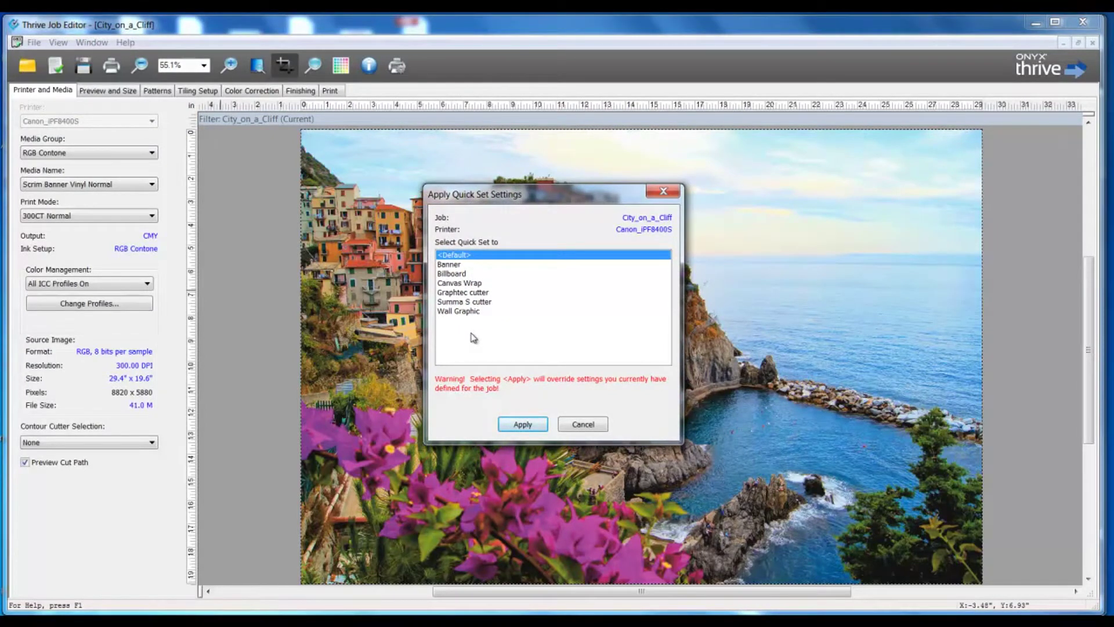
{"action": "left_click", "coordinate": [467, 282]}
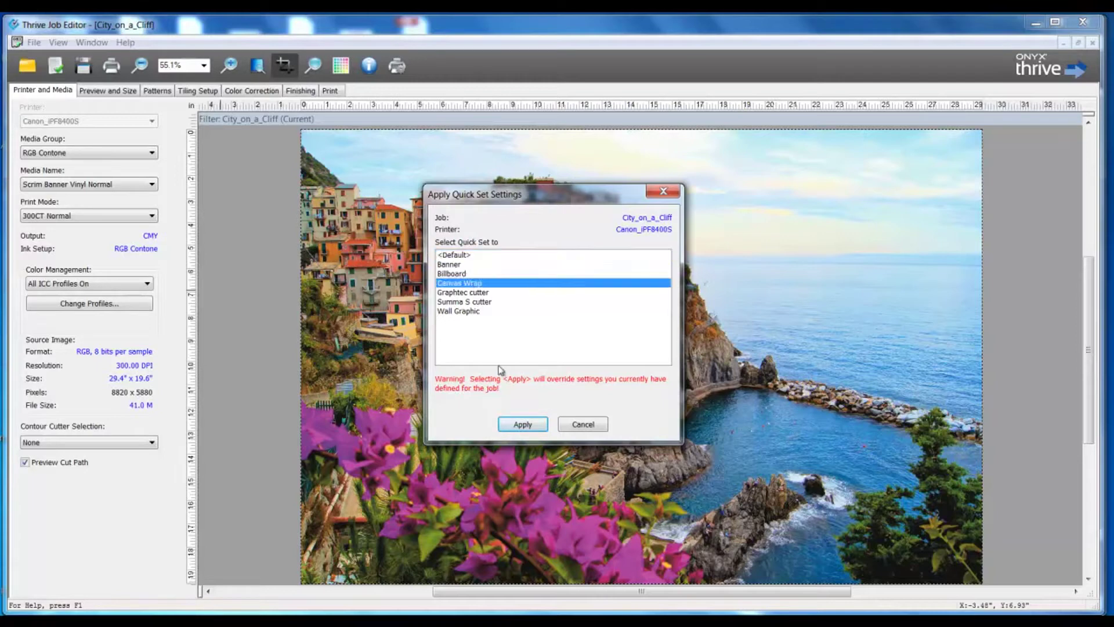
{"action": "left_click", "coordinate": [522, 424]}
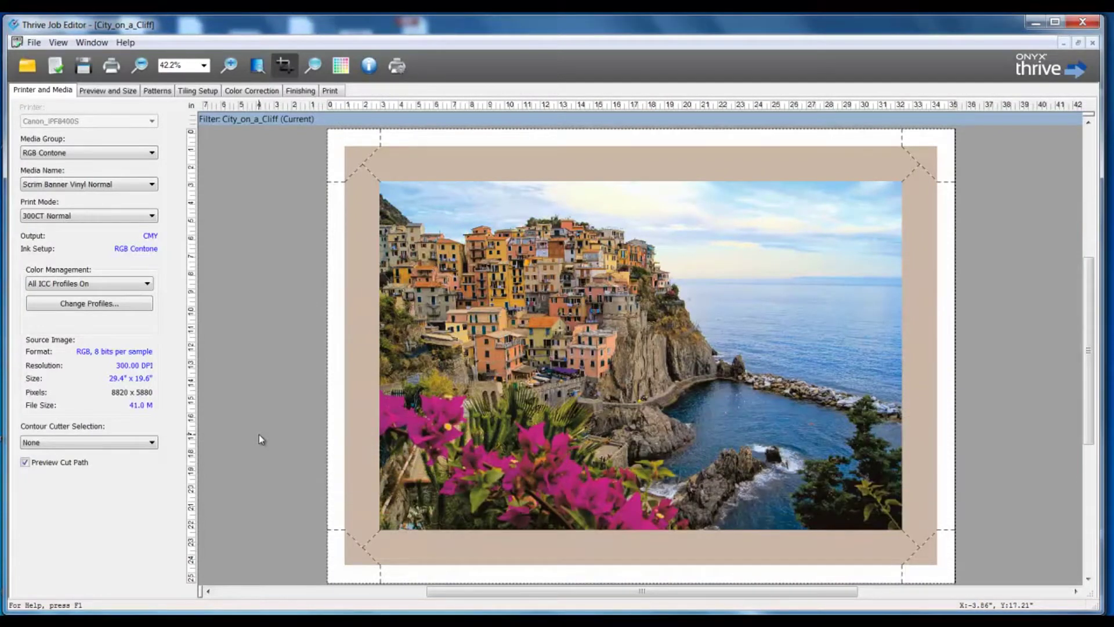
{"action": "left_click", "coordinate": [111, 66]}
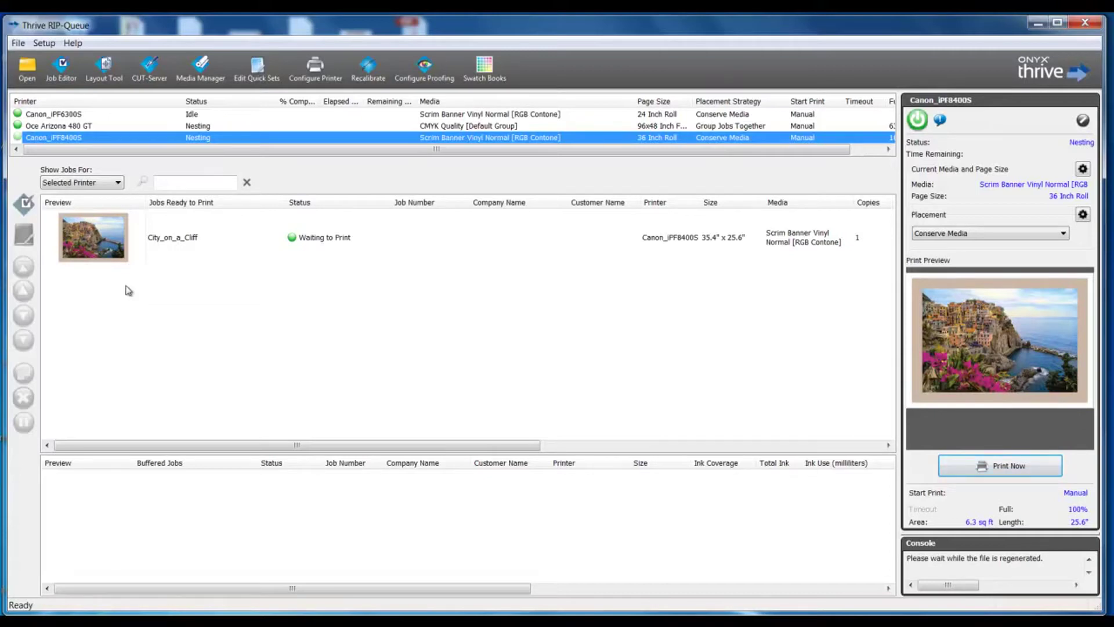
- Open City_at_night.JPG from the sample files as a new job in the Job Editor
{"action": "left_click", "coordinate": [26, 69]}
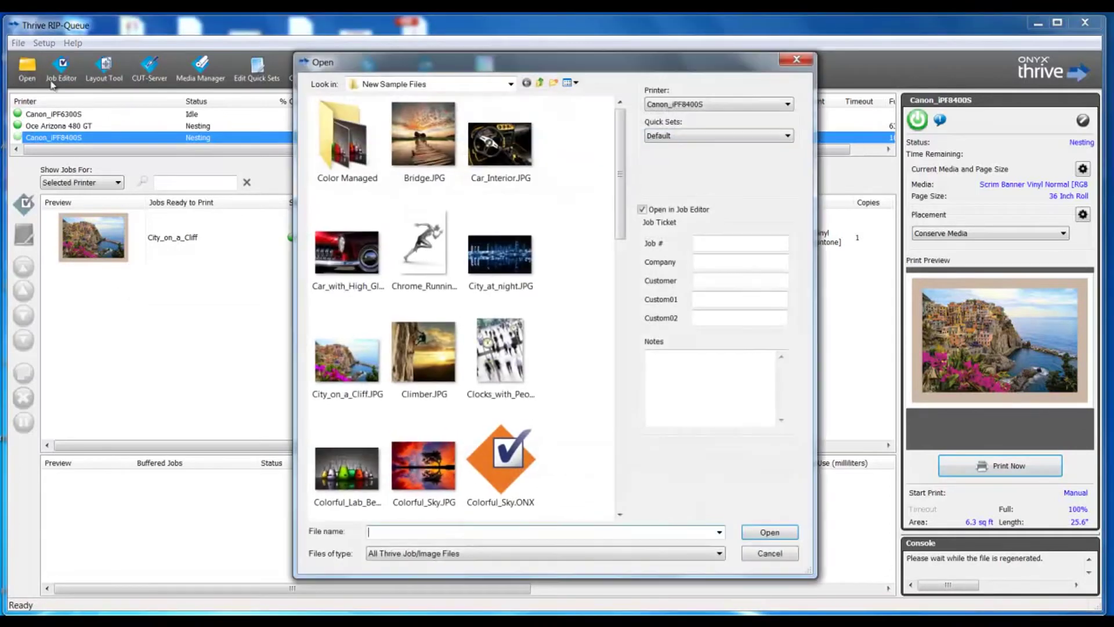
{"action": "left_click", "coordinate": [499, 254]}
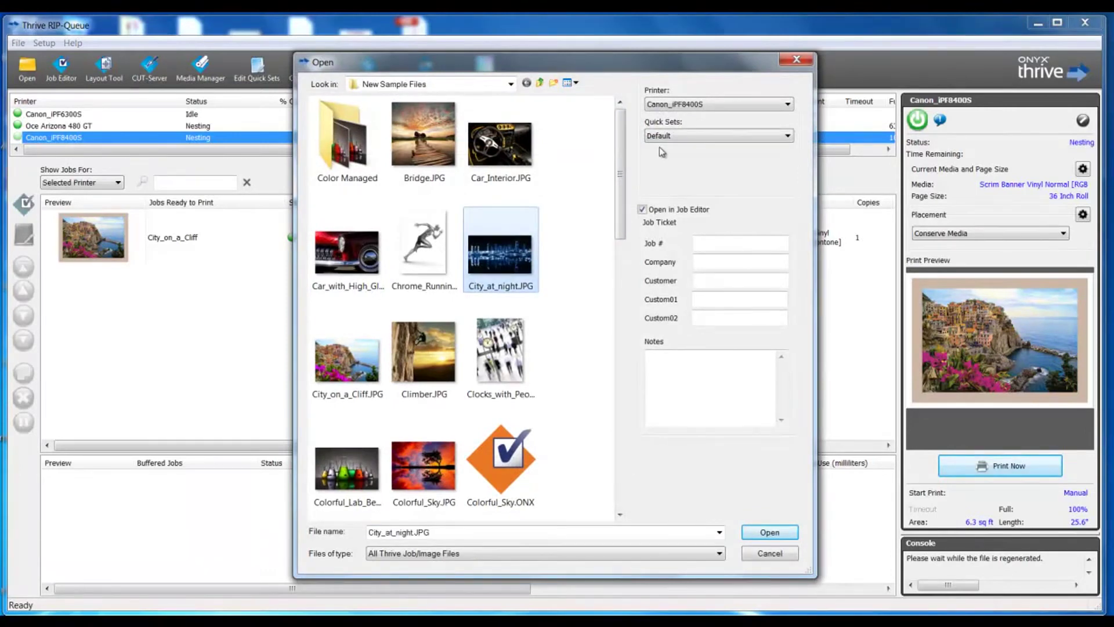
{"action": "left_click", "coordinate": [769, 532]}
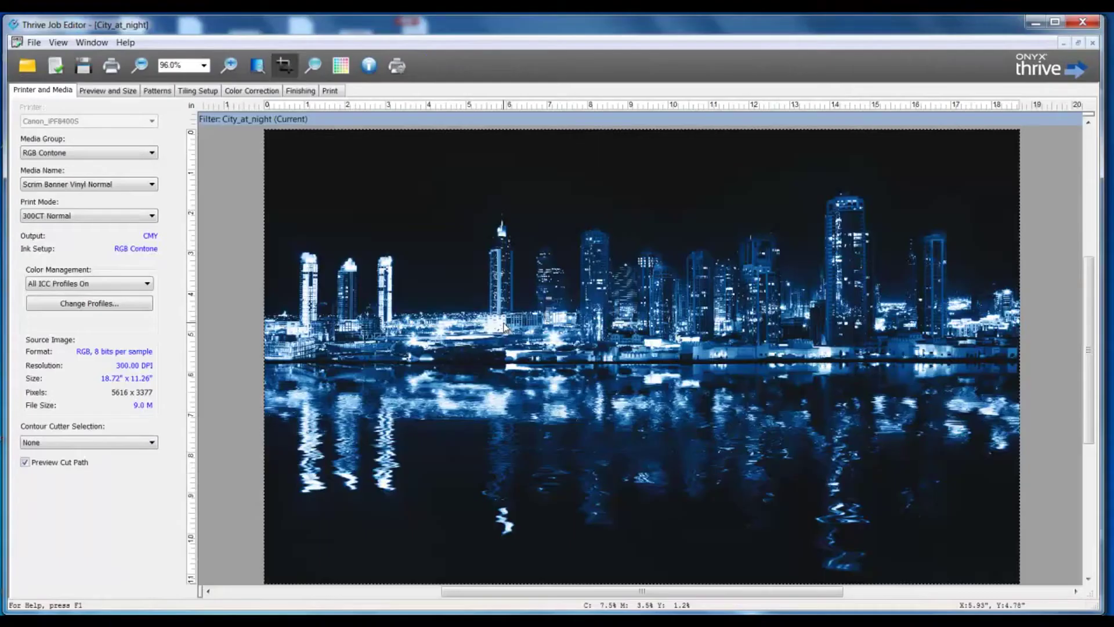
- Apply the Billboard quick set to City_at_night
{"action": "left_click", "coordinate": [35, 43]}
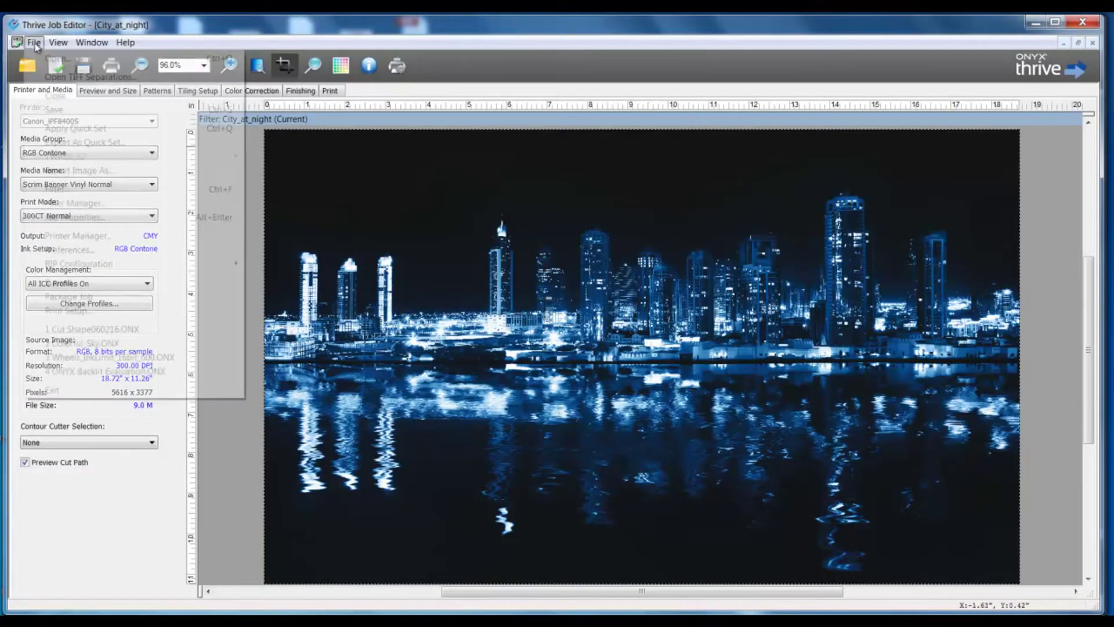
{"action": "left_click", "coordinate": [54, 129]}
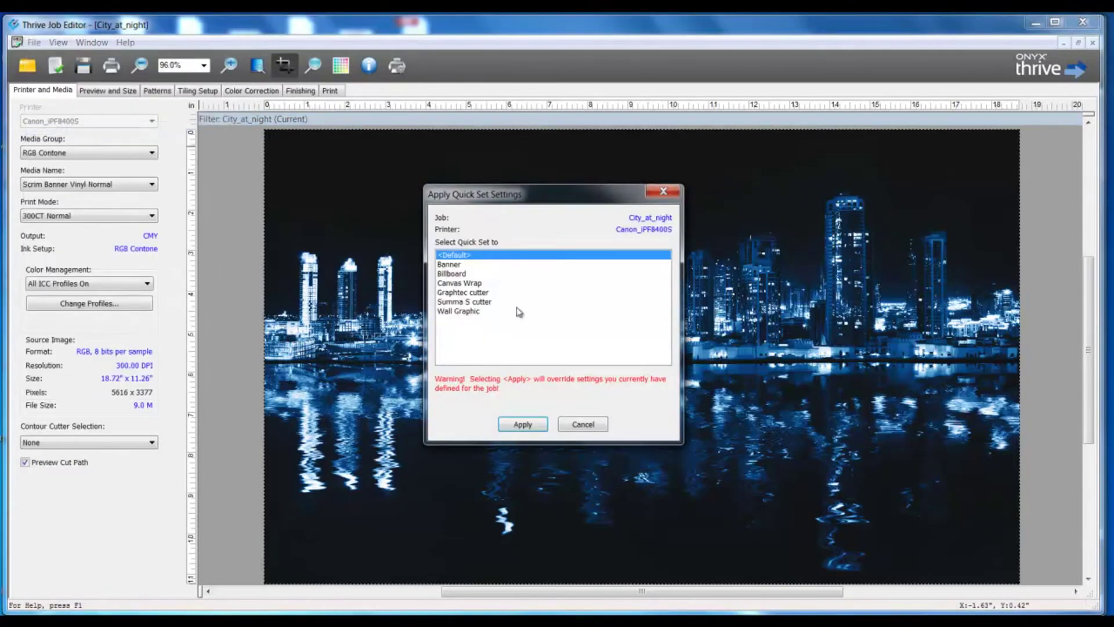
{"action": "left_click", "coordinate": [459, 273]}
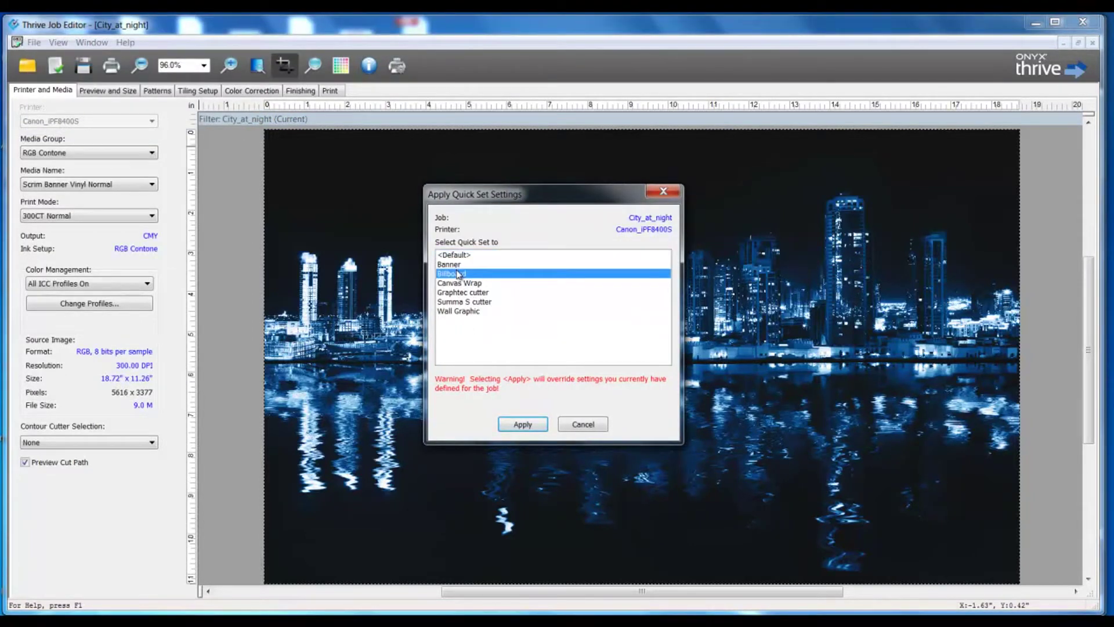
{"action": "left_click", "coordinate": [515, 424]}
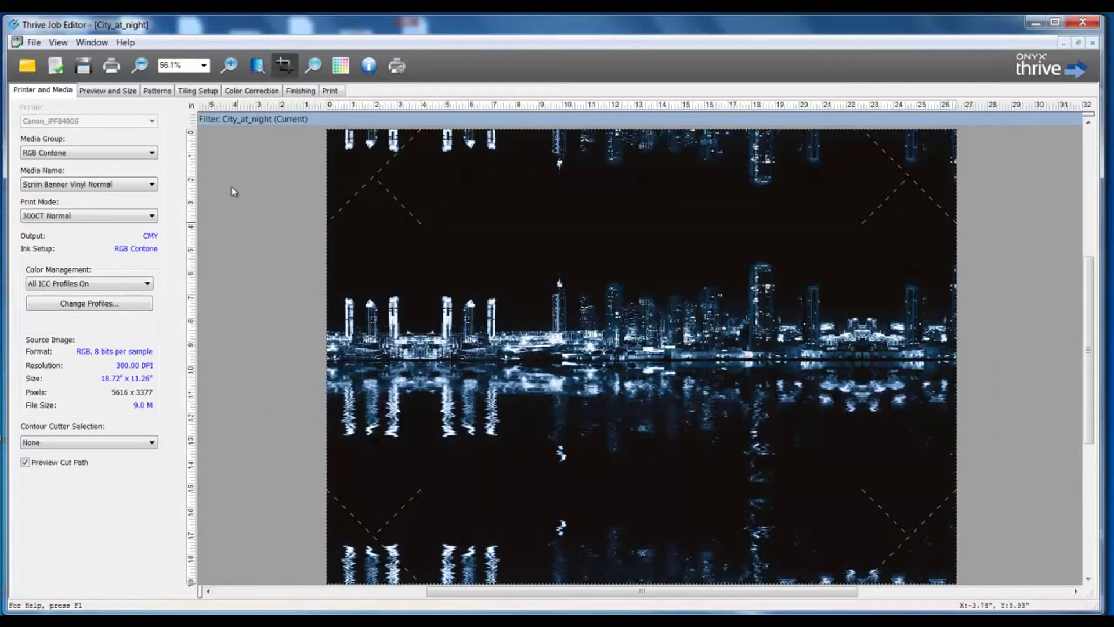
- Turn on corner marks in City_at_night's Finishing settings and submit the job to the queue
{"action": "left_click", "coordinate": [302, 91]}
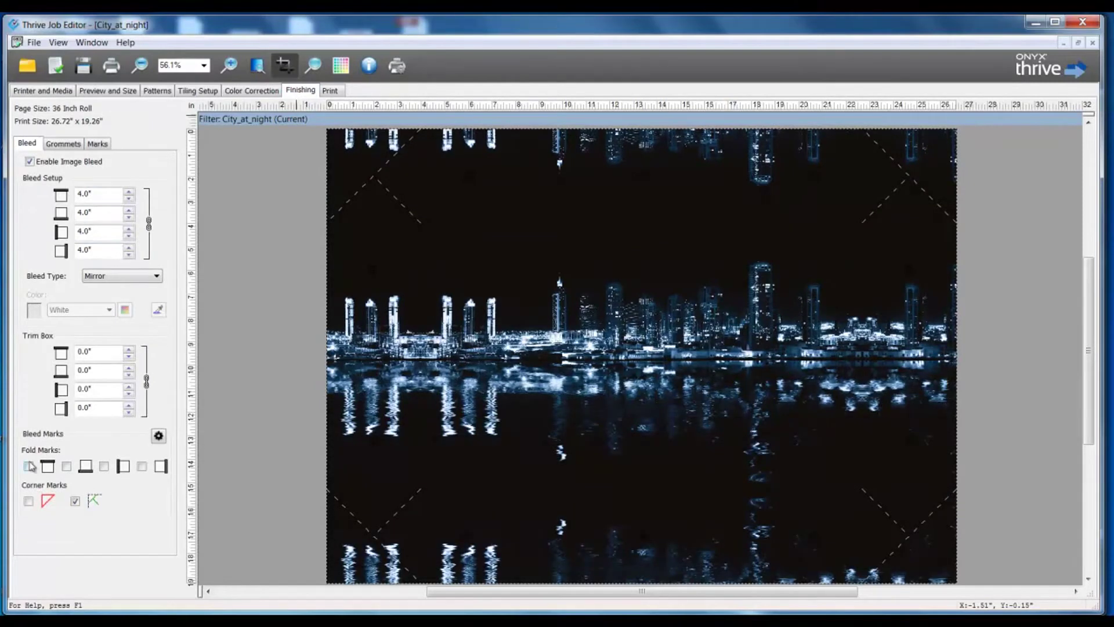
{"action": "left_click", "coordinate": [27, 500]}
{"action": "left_click", "coordinate": [65, 144]}
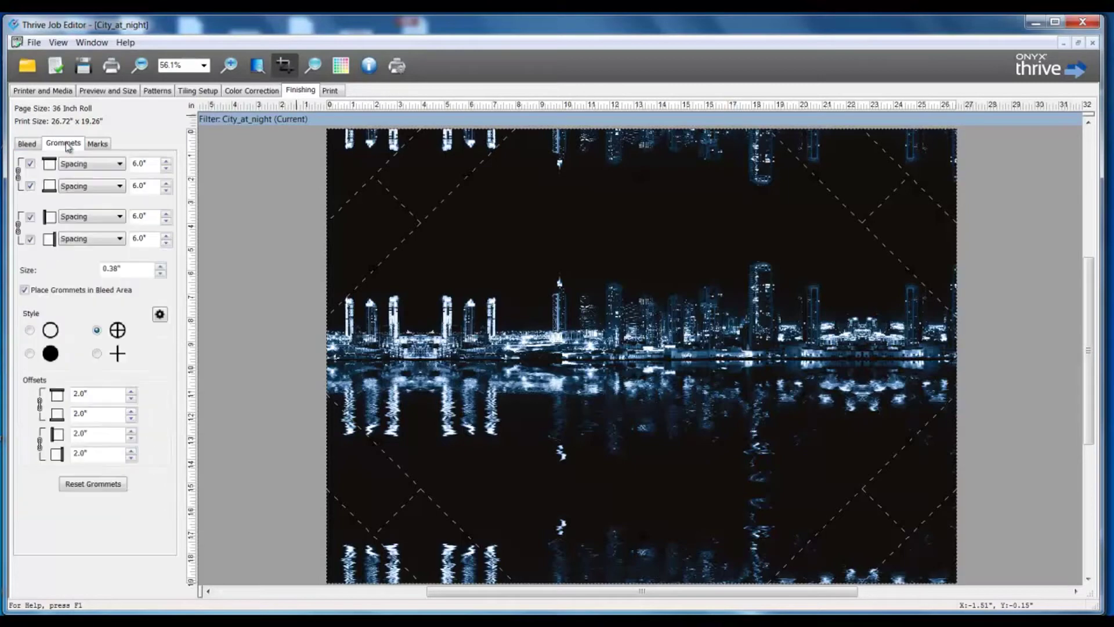
{"action": "left_click", "coordinate": [97, 144]}
{"action": "left_click", "coordinate": [28, 143]}
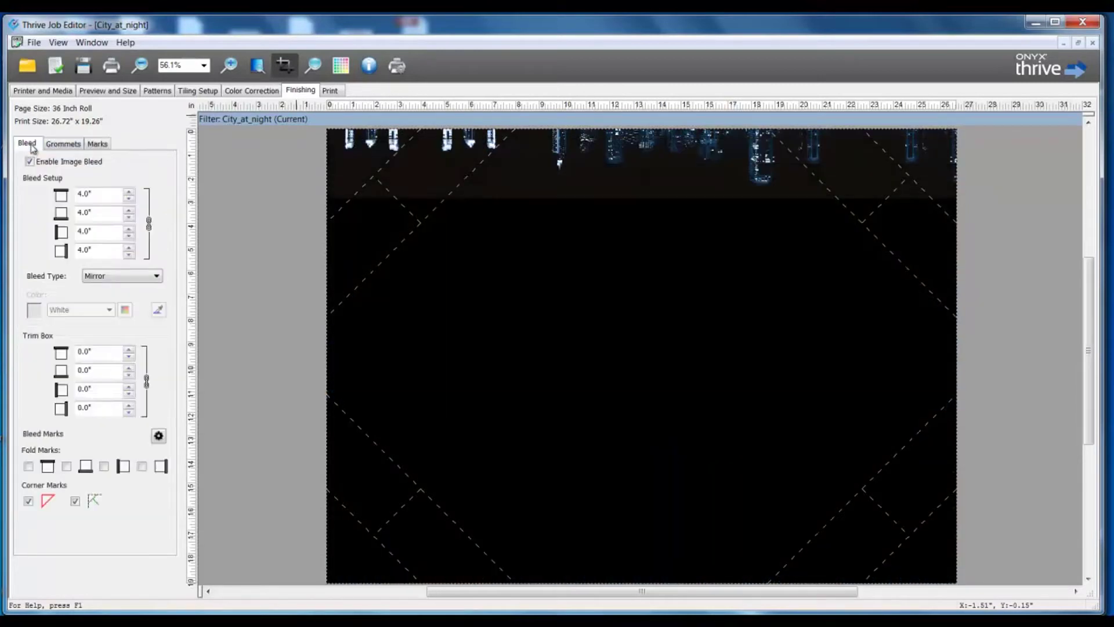
{"action": "key", "text": "alt+F4"}
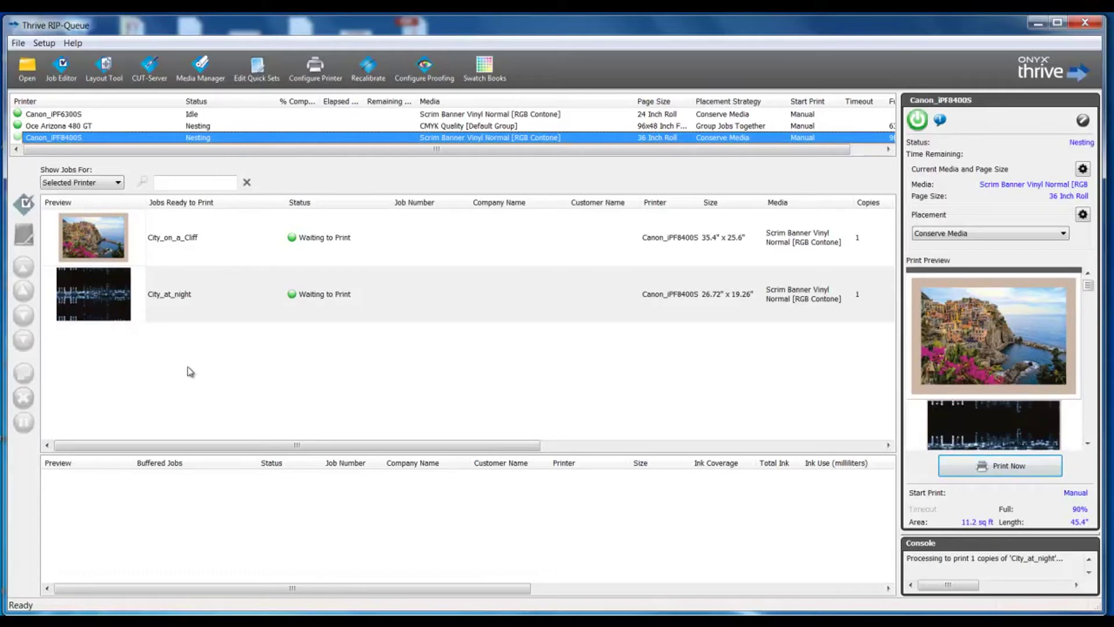
- Open Colorful_Sky.JPG from the sample files as a new job in the Job Editor
{"action": "left_click", "coordinate": [27, 67]}
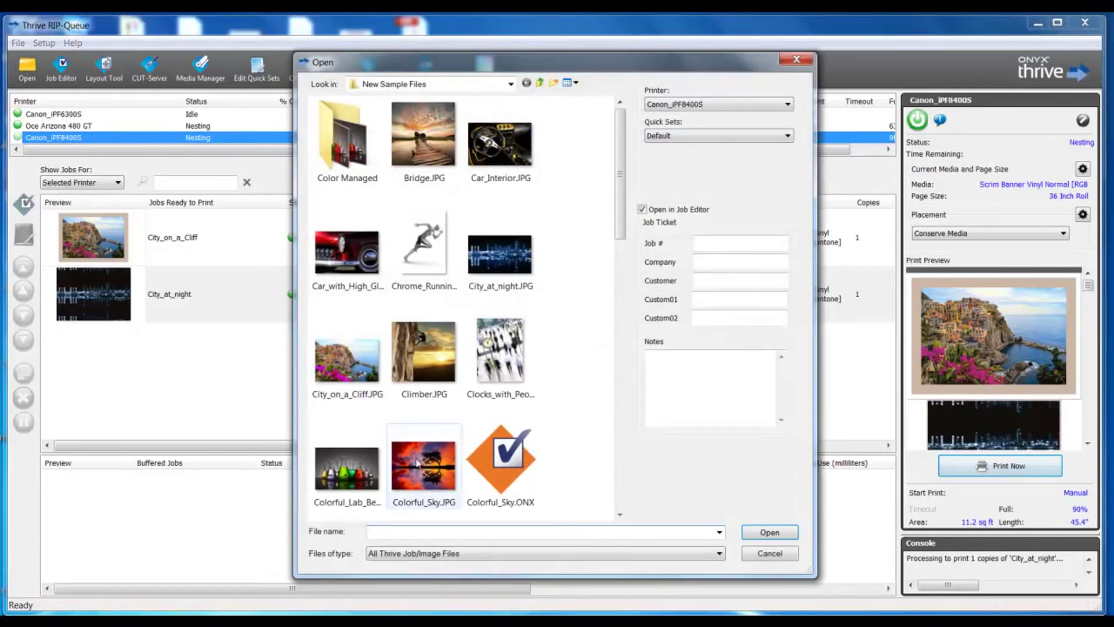
{"action": "left_click", "coordinate": [417, 463]}
{"action": "left_click", "coordinate": [766, 533]}
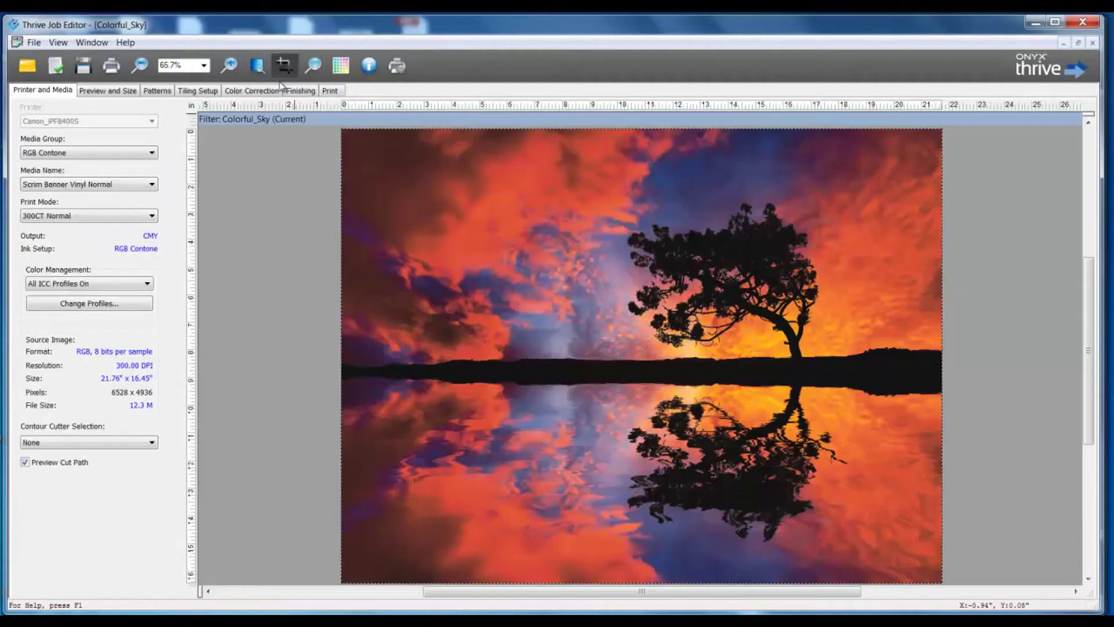
- Enable image bleed at 1.0" mirror on all edges and add corner marks
{"action": "left_click", "coordinate": [296, 93]}
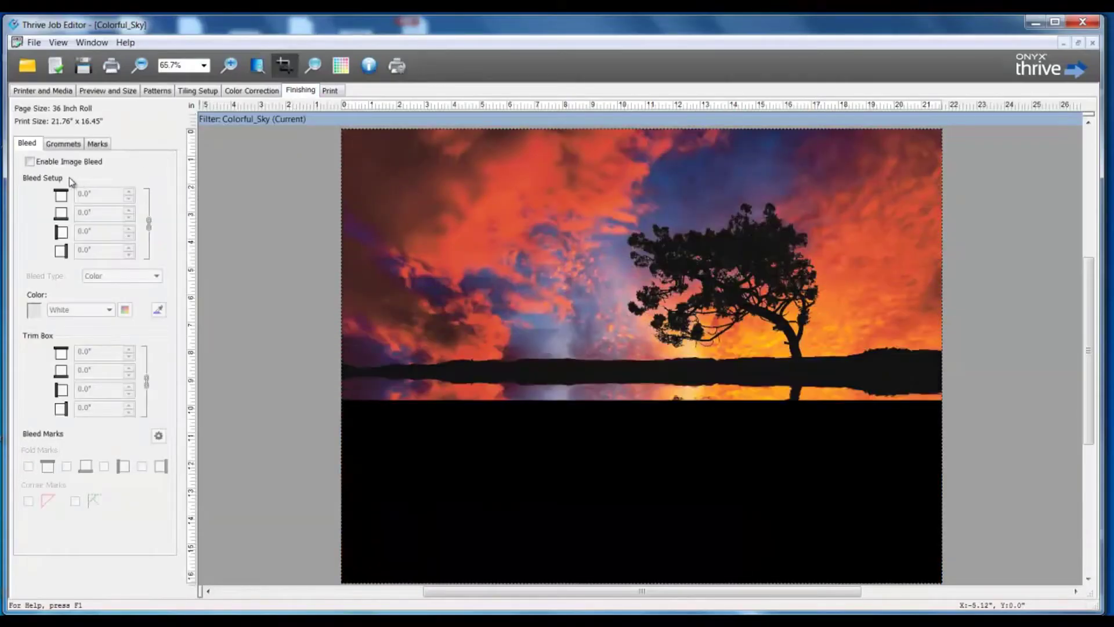
{"action": "left_click", "coordinate": [30, 161]}
{"action": "left_click", "coordinate": [129, 191]}
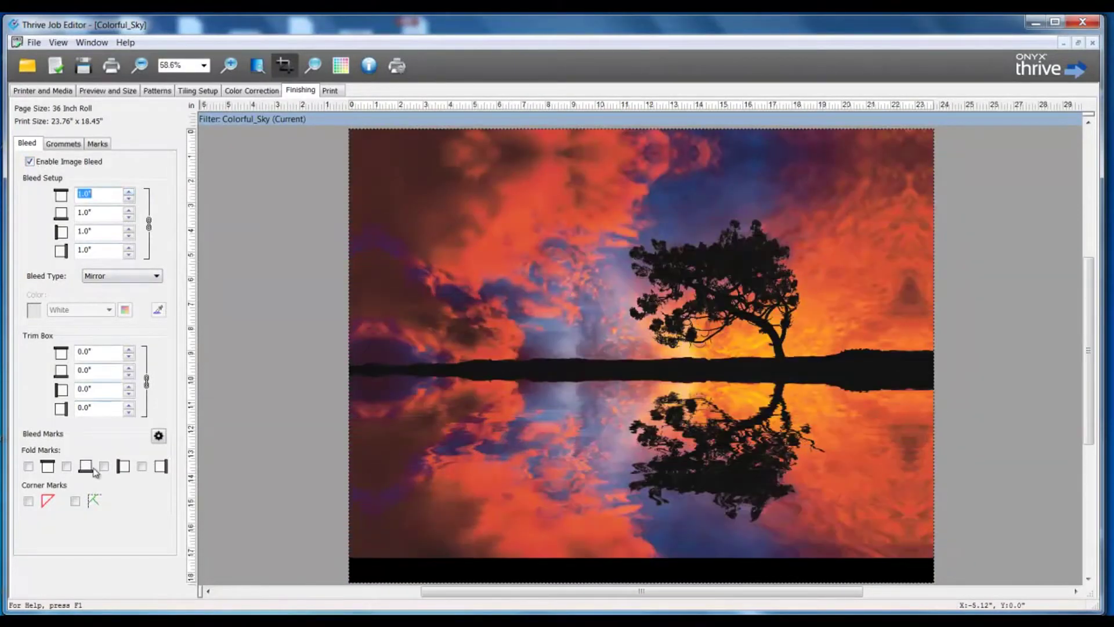
{"action": "left_click", "coordinate": [75, 500]}
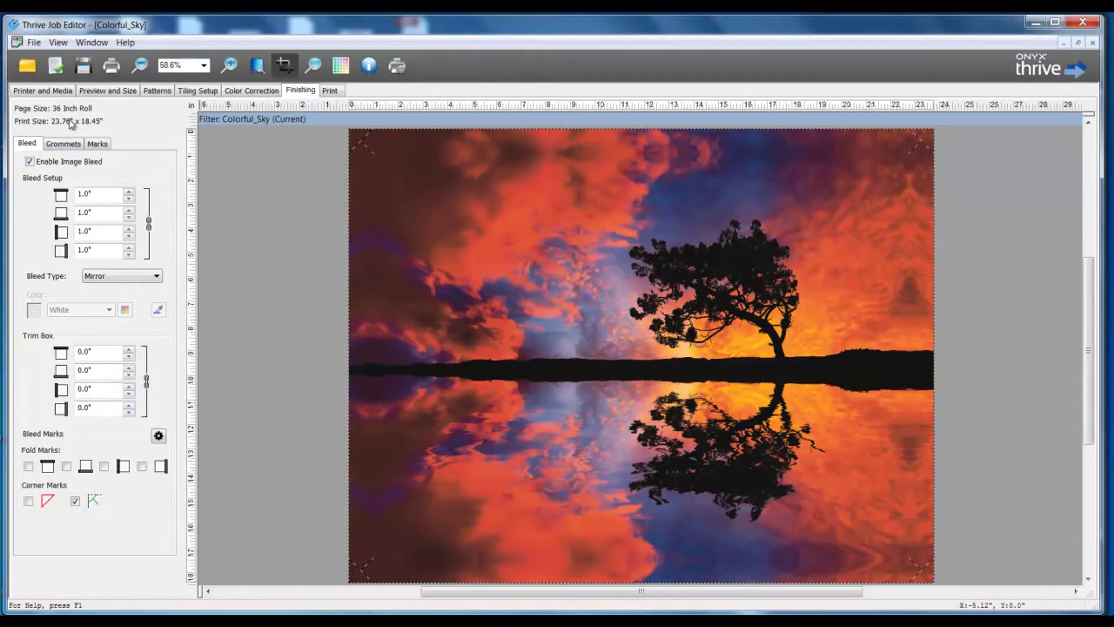
{"action": "left_click", "coordinate": [68, 144]}
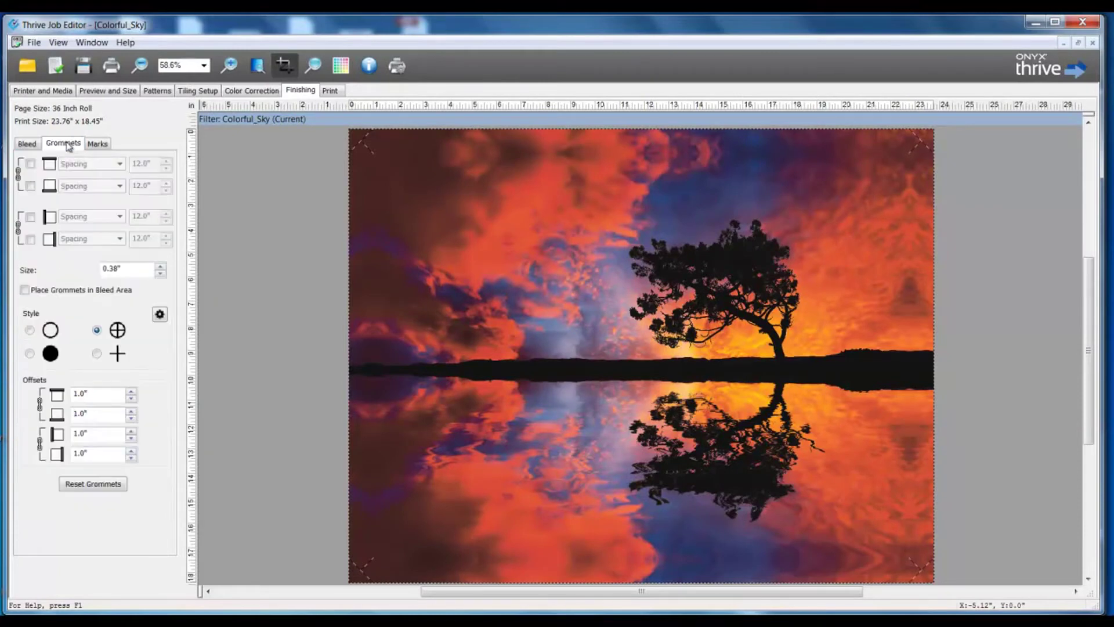
{"action": "left_click", "coordinate": [97, 144]}
{"action": "left_click", "coordinate": [27, 142]}
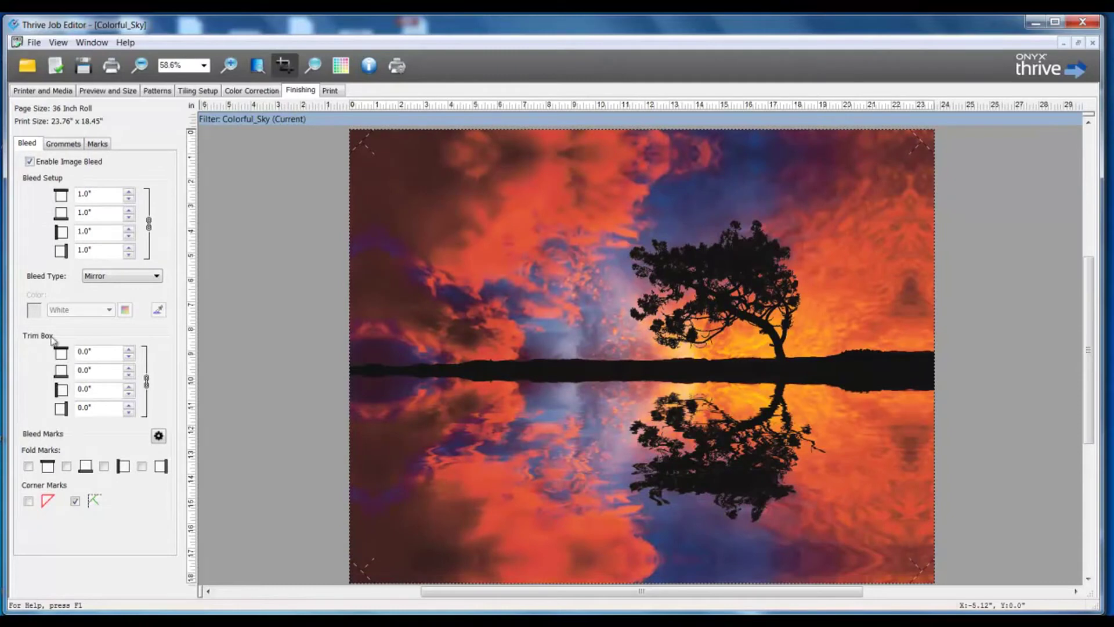
{"action": "left_click", "coordinate": [34, 44]}
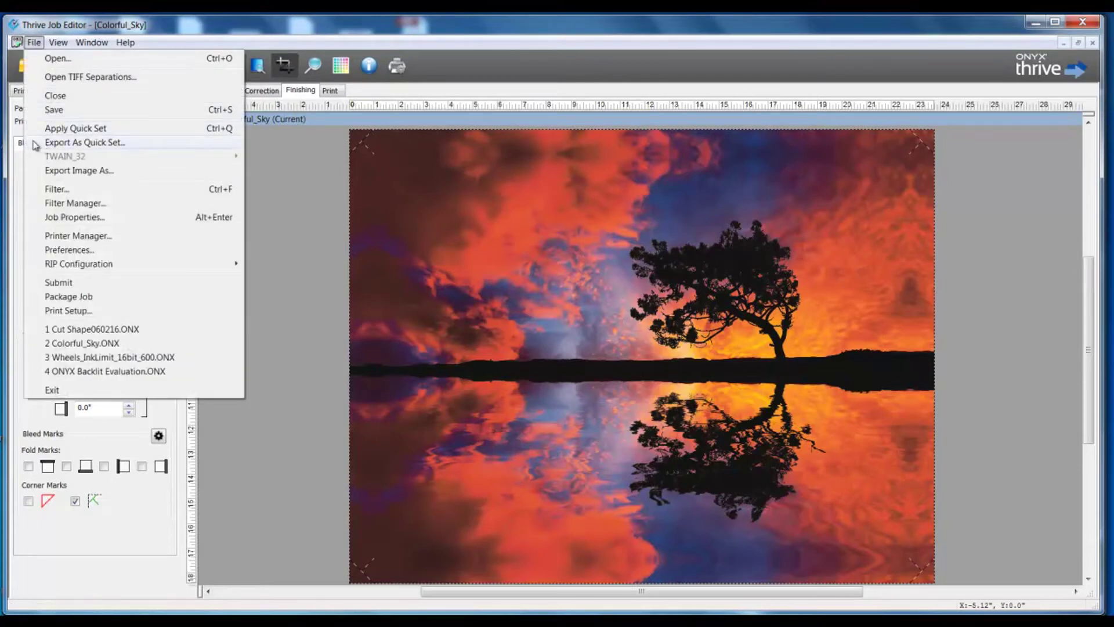
- Export the job settings as quick set file '1 inch mirror bleed.ONT' in My Exported Quick Sets
{"action": "left_click", "coordinate": [36, 143]}
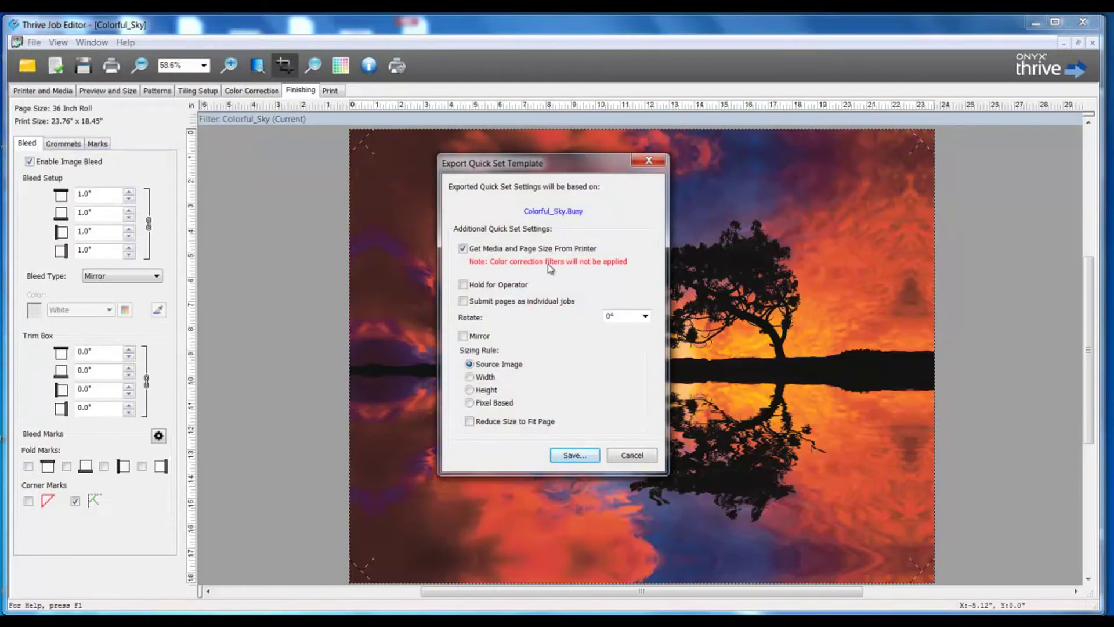
{"action": "left_click", "coordinate": [570, 455]}
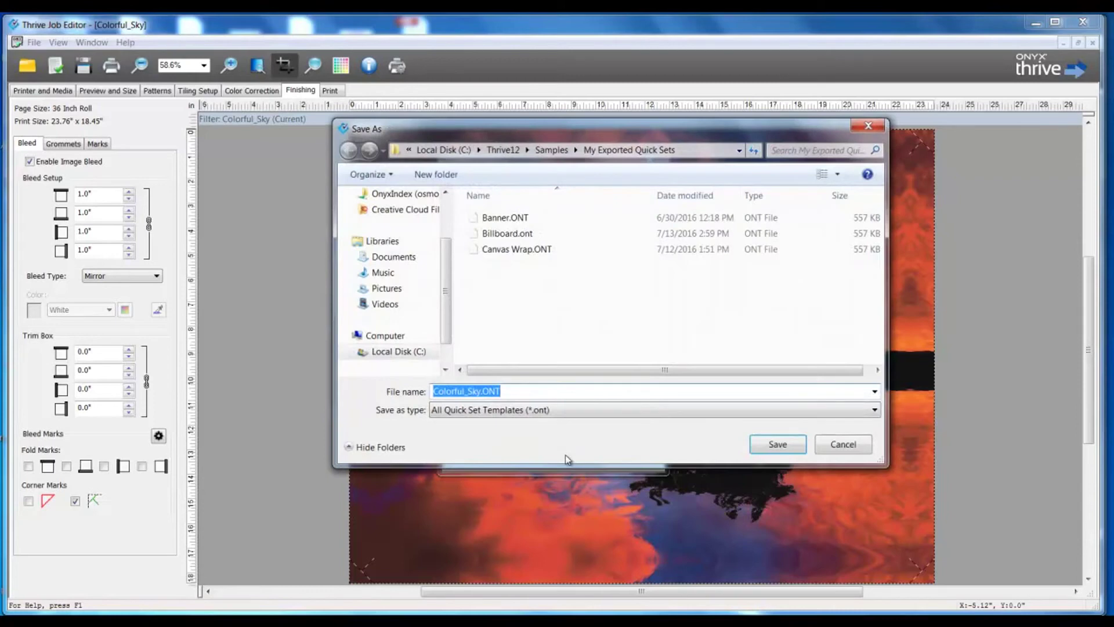
{"action": "left_click_drag", "start_coordinate": [478, 391], "coordinate": [399, 387]}
{"action": "key", "text": "Delete"}
{"action": "key", "text": "Delete"}
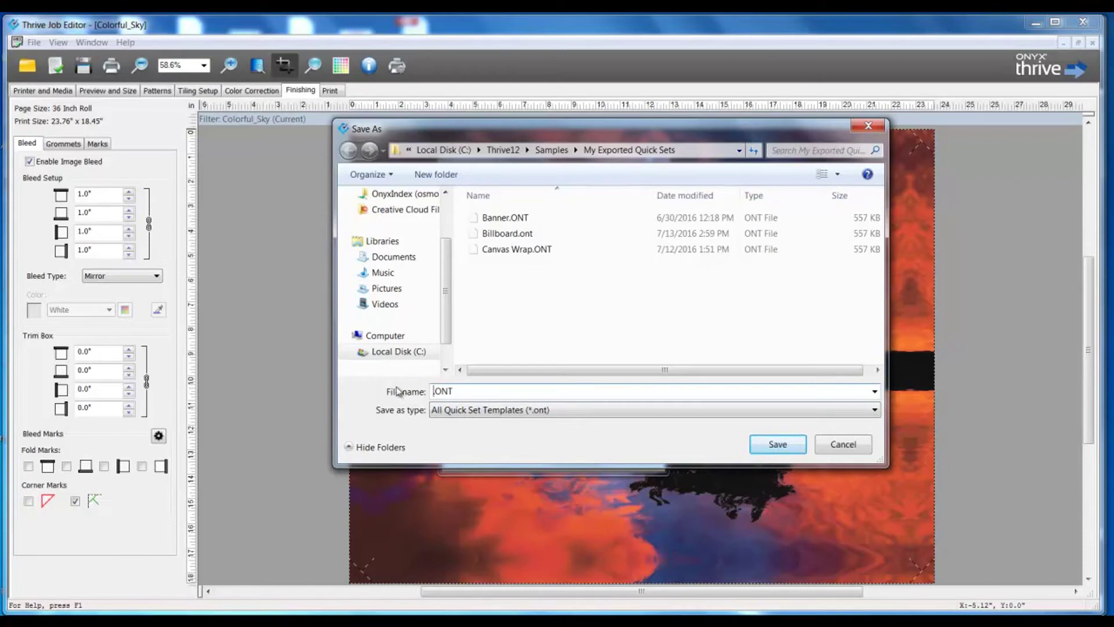
{"action": "type", "text": "1 inch mirror bleed"}
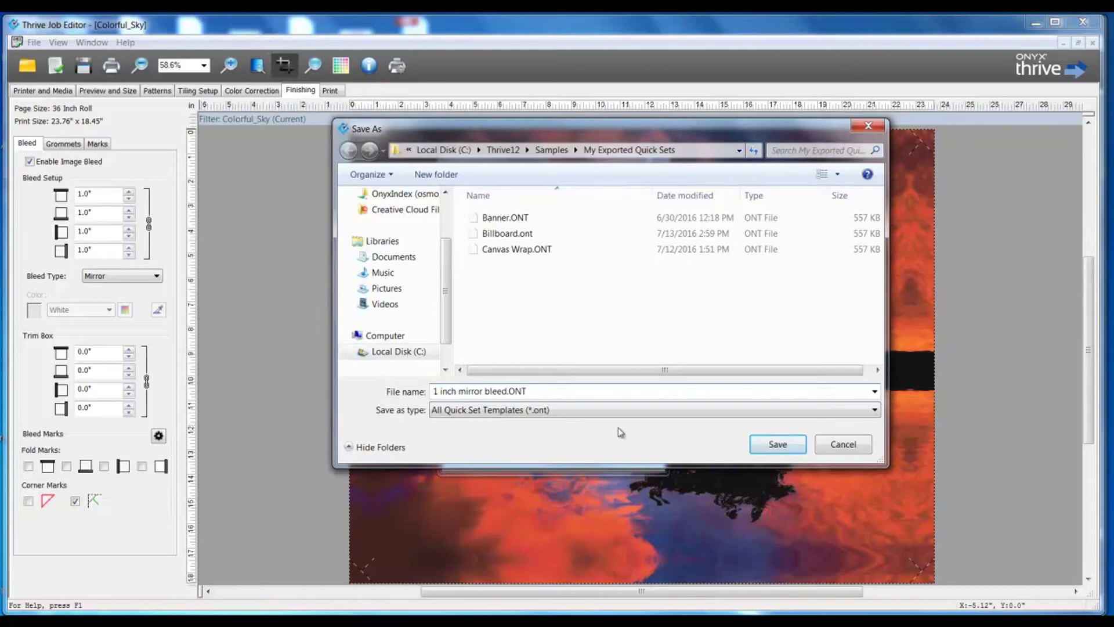
{"action": "left_click", "coordinate": [776, 444]}
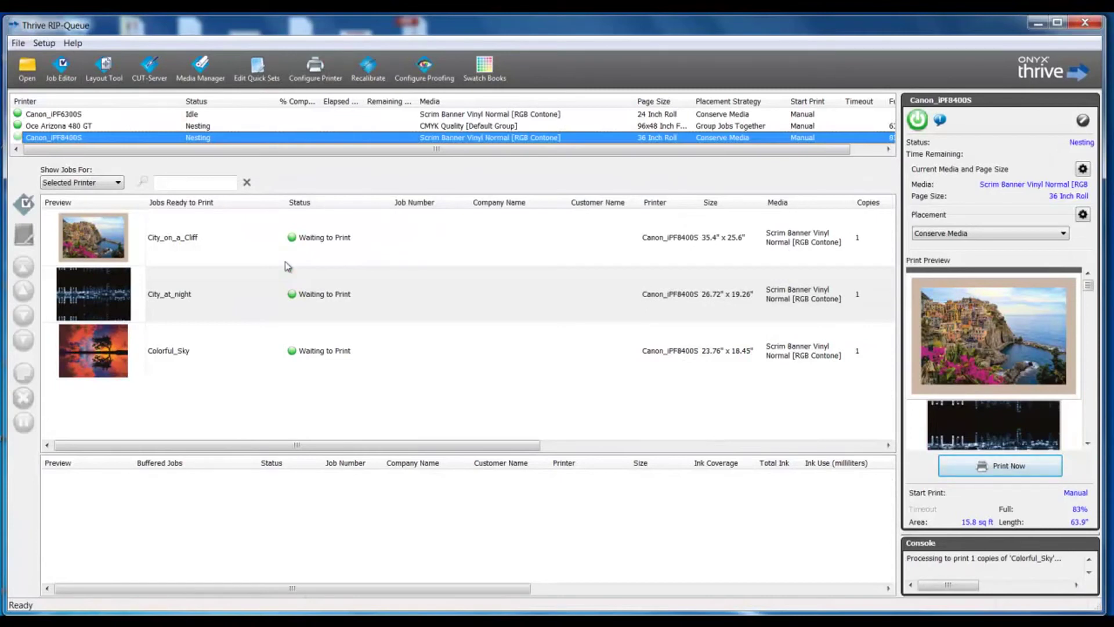
- Import '1 inch mirror bleed.ONT' into Canon_iPF8400S's quick sets and restart the server
{"action": "left_click", "coordinate": [315, 69]}
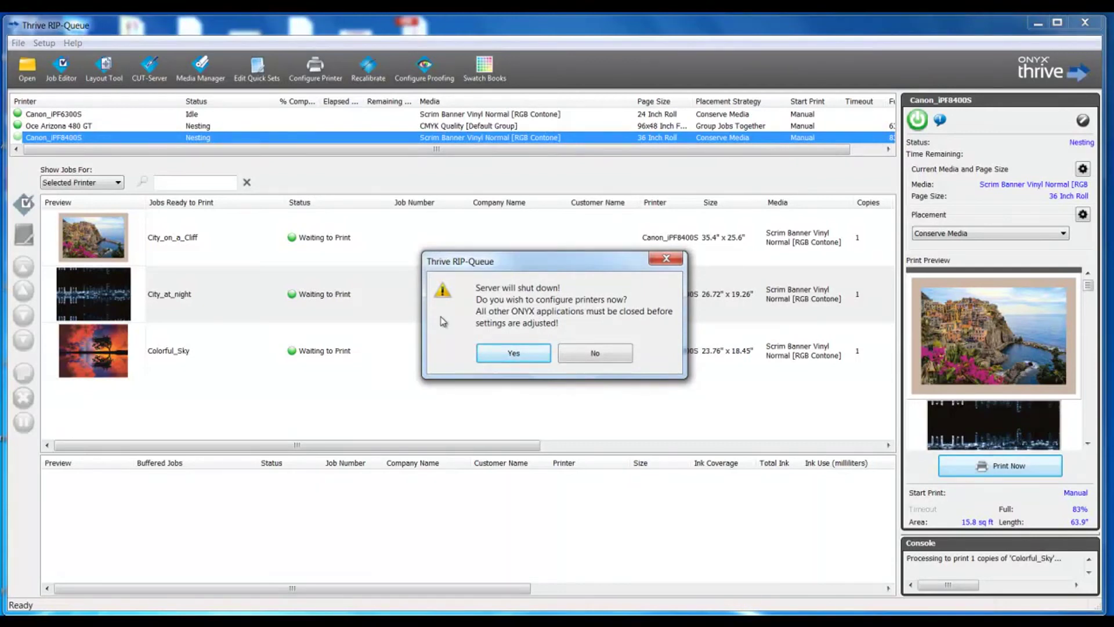
{"action": "left_click", "coordinate": [509, 353]}
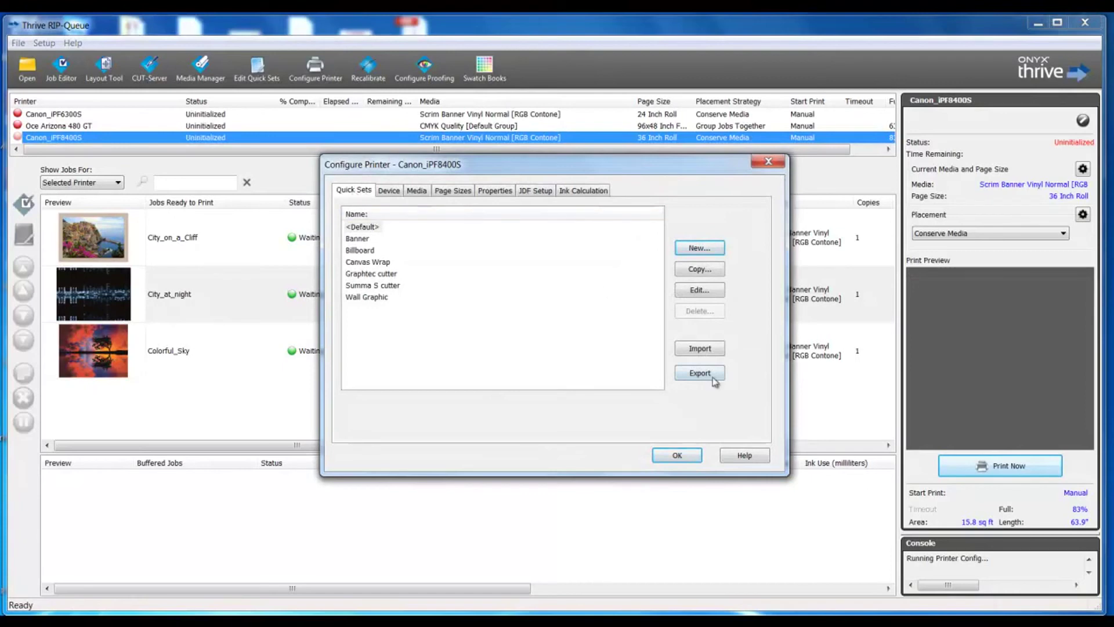
{"action": "left_click", "coordinate": [714, 350]}
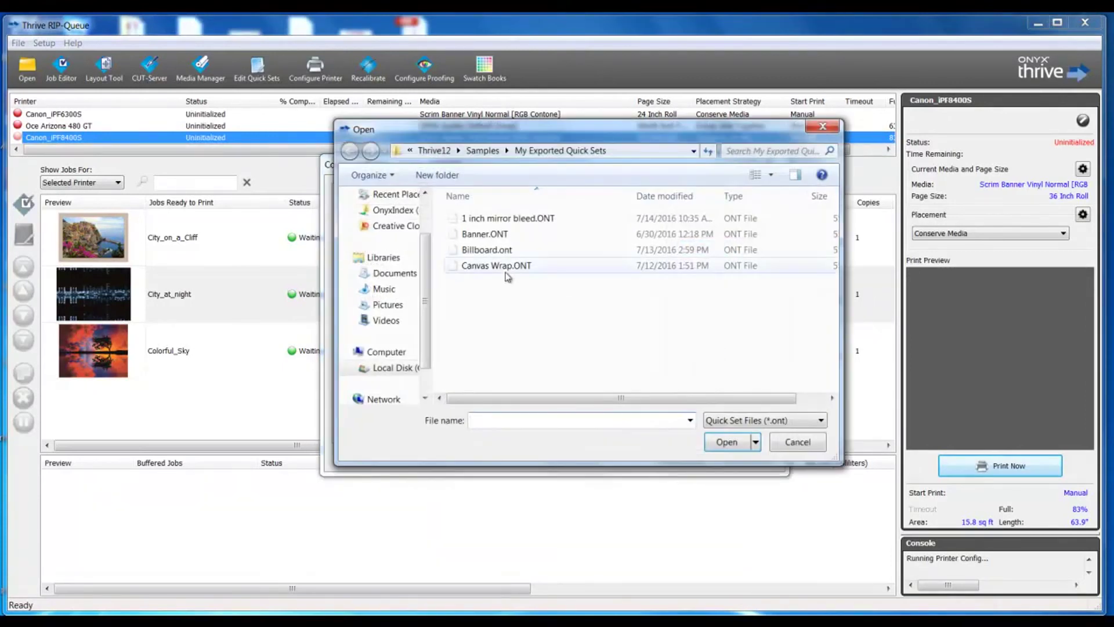
{"action": "left_click", "coordinate": [490, 224]}
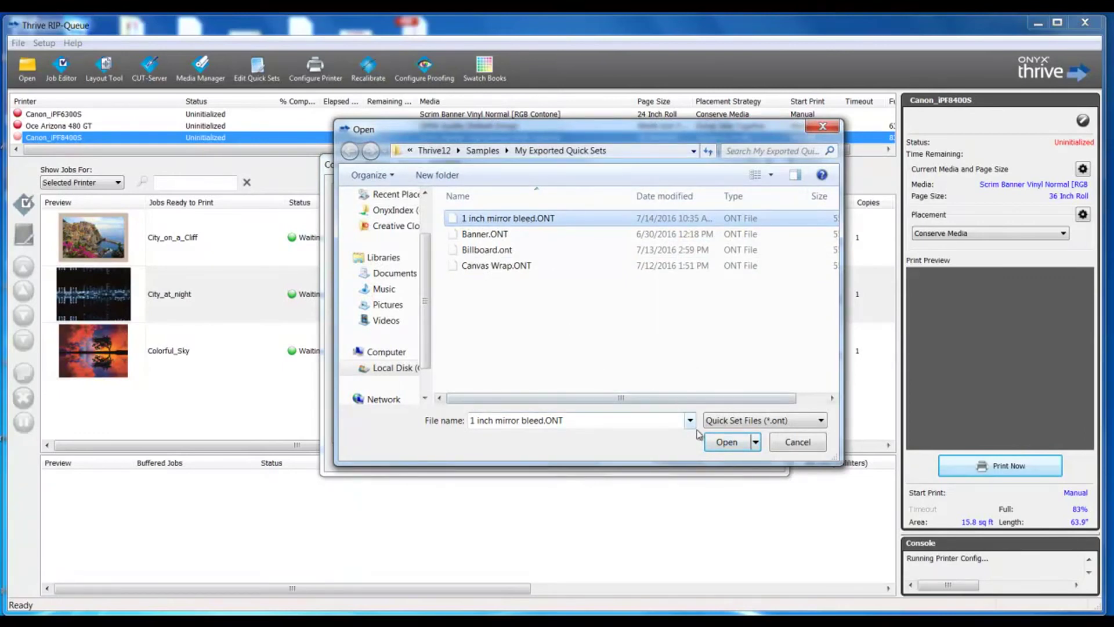
{"action": "left_click", "coordinate": [715, 441]}
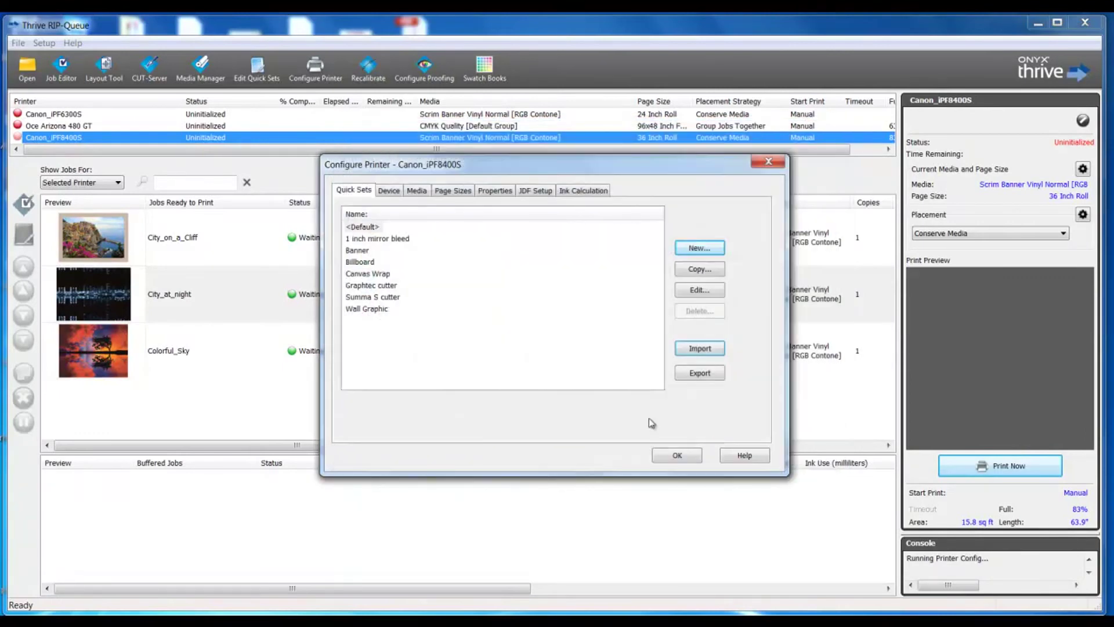
{"action": "left_click", "coordinate": [386, 243]}
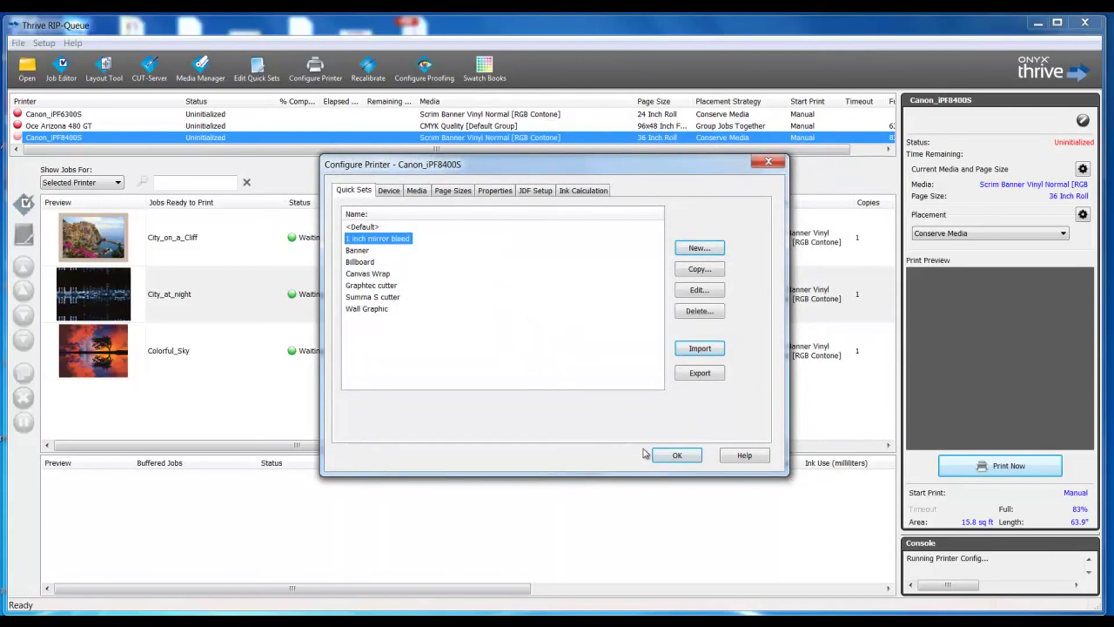
{"action": "left_click", "coordinate": [659, 456]}
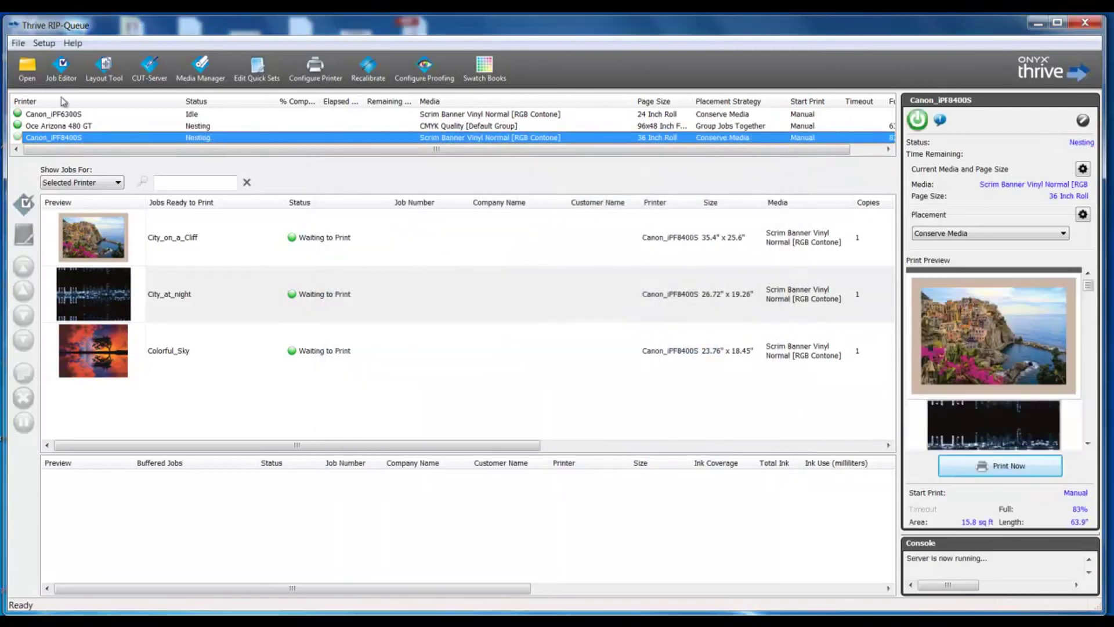
- Open Colorful_Lab_Beakers.JPG with the '1 inch mirror bleed' quick set, bypassing the Job Editor
{"action": "left_click", "coordinate": [23, 68]}
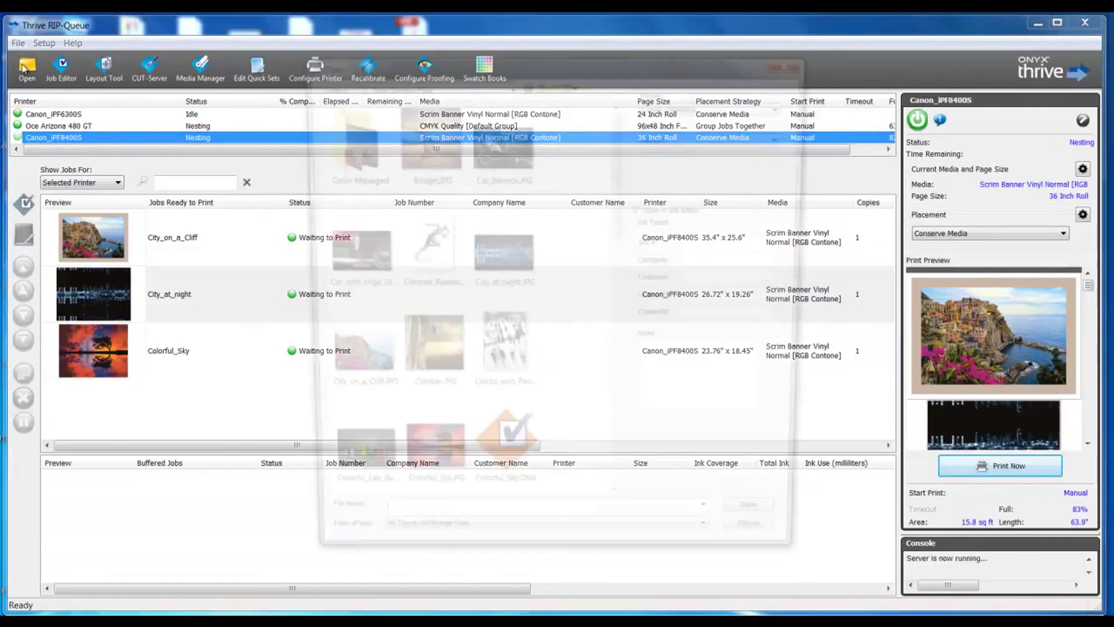
{"action": "left_click", "coordinate": [336, 473]}
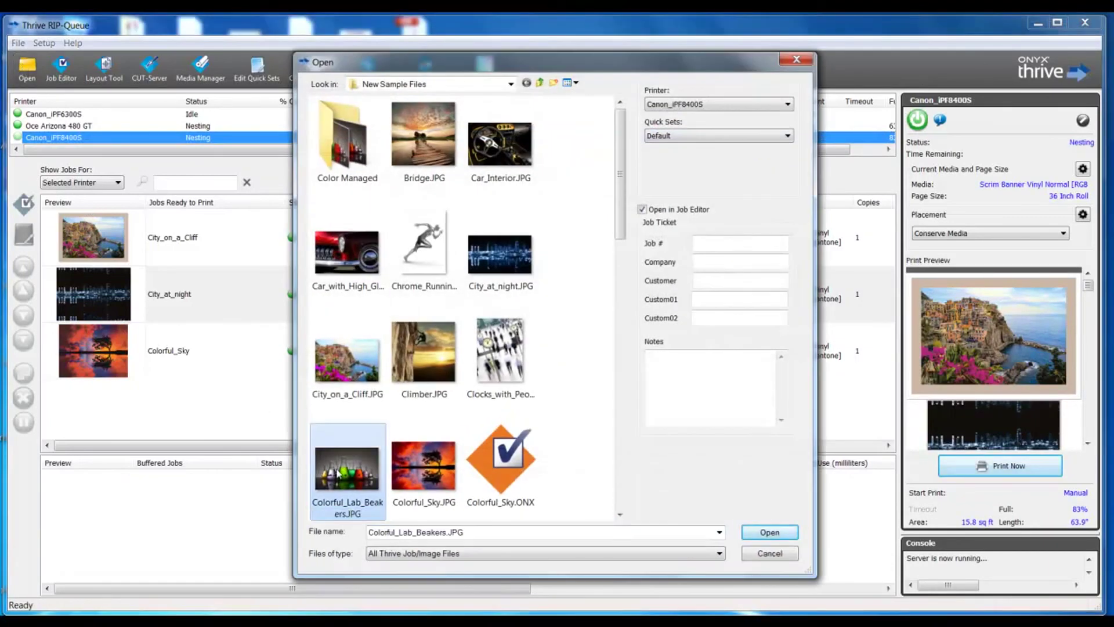
{"action": "left_click", "coordinate": [672, 136]}
{"action": "left_click", "coordinate": [673, 157]}
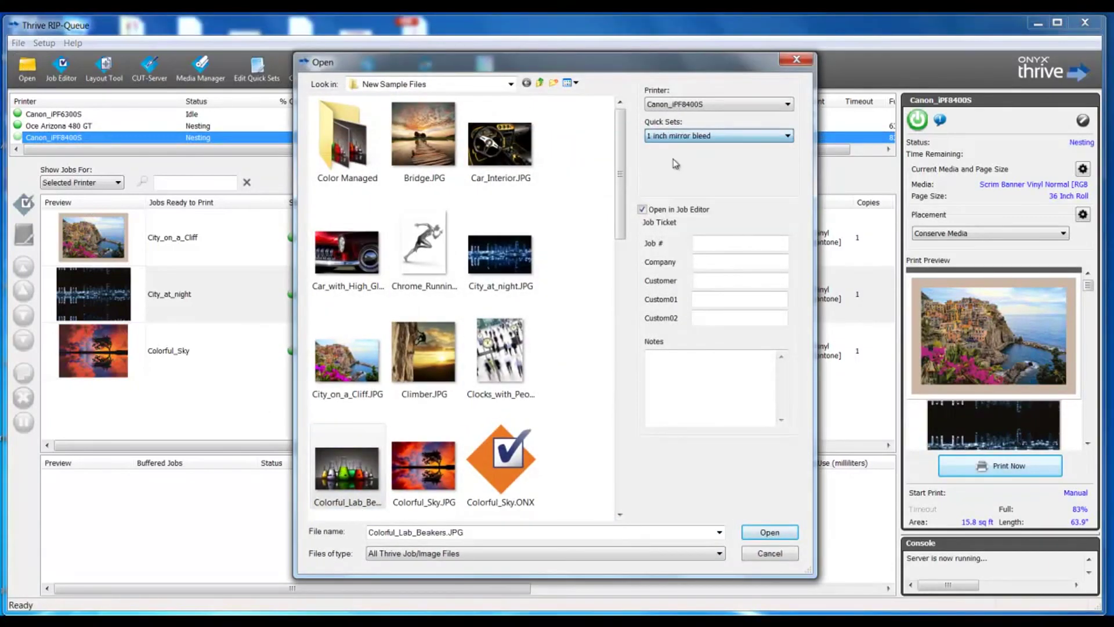
{"action": "left_click", "coordinate": [642, 210]}
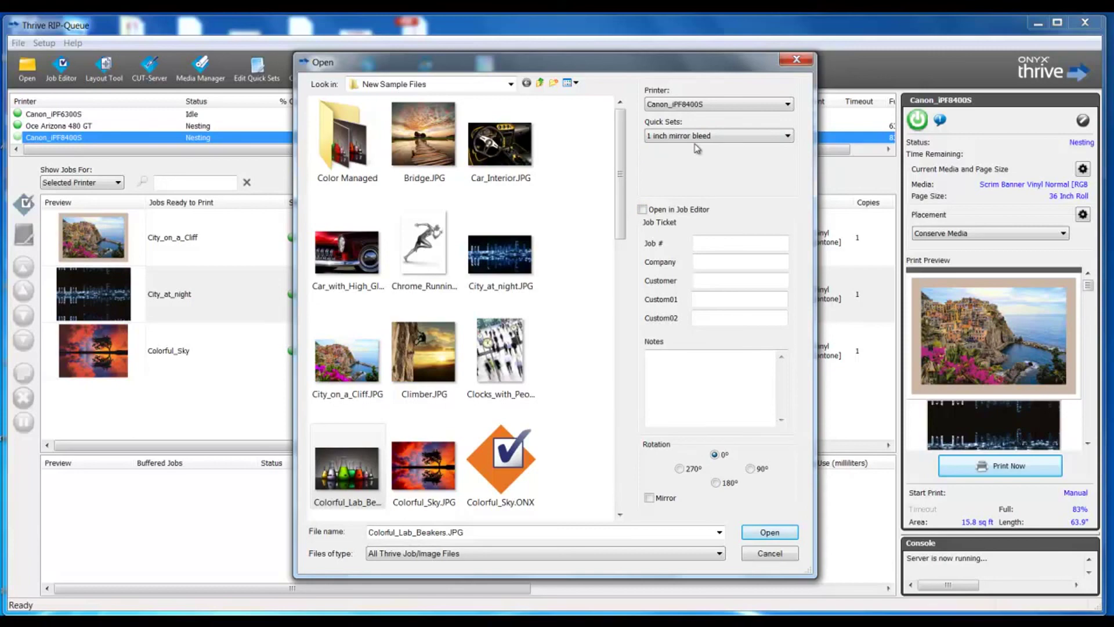
{"action": "left_click", "coordinate": [753, 533]}
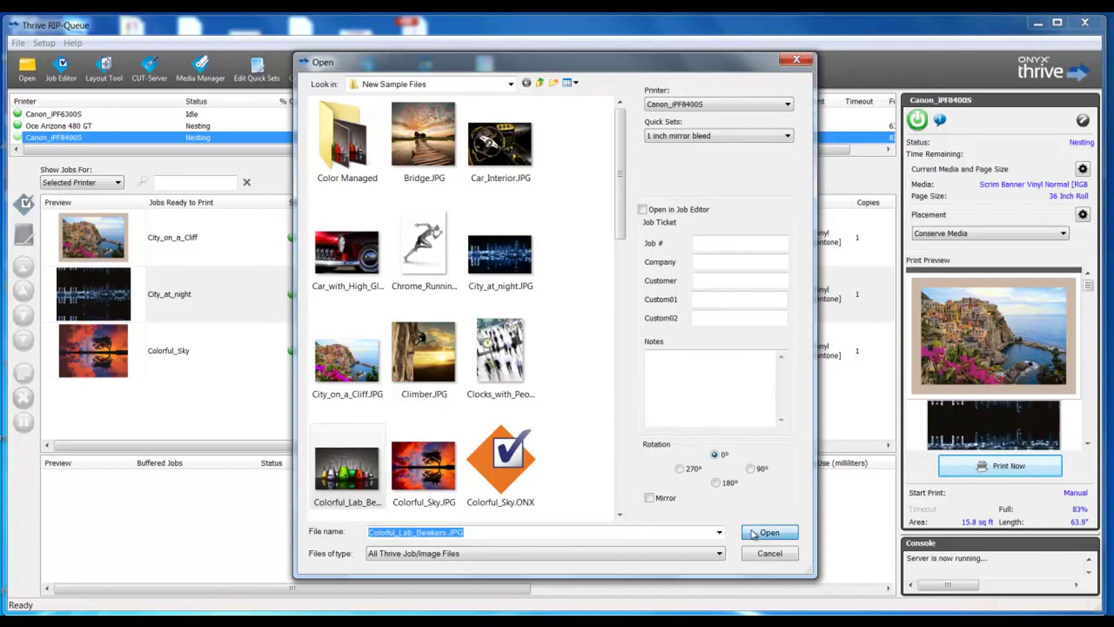